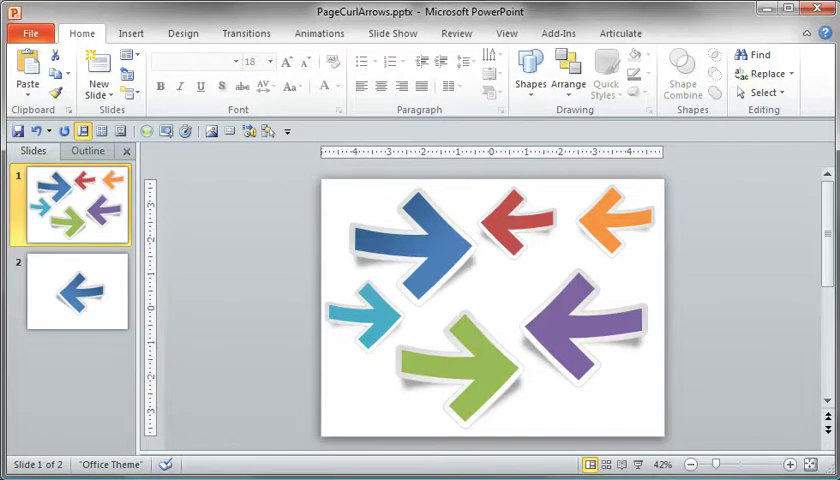
Preview Grayscale and other Design colour schemes on the arrow, then reapply the Office colours
click(430, 249)
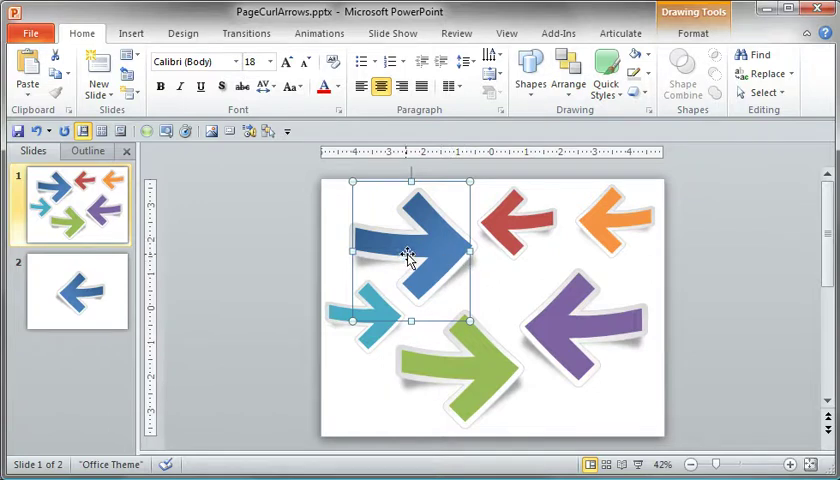
click(182, 33)
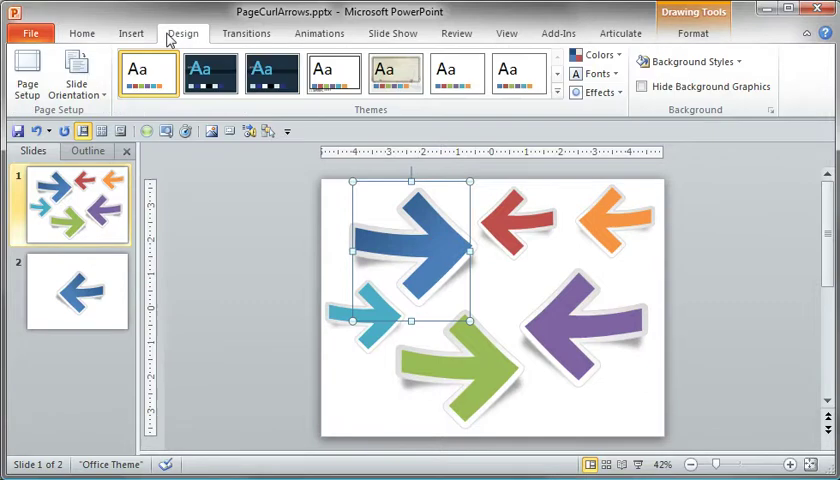
click(605, 55)
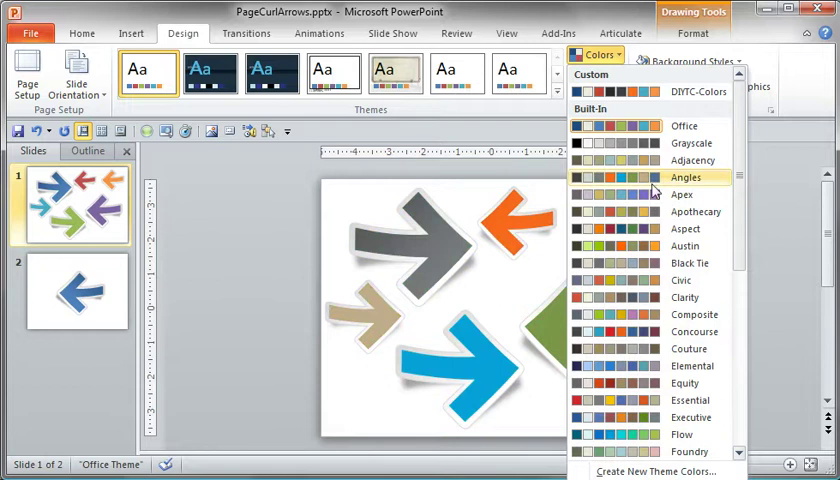
click(637, 126)
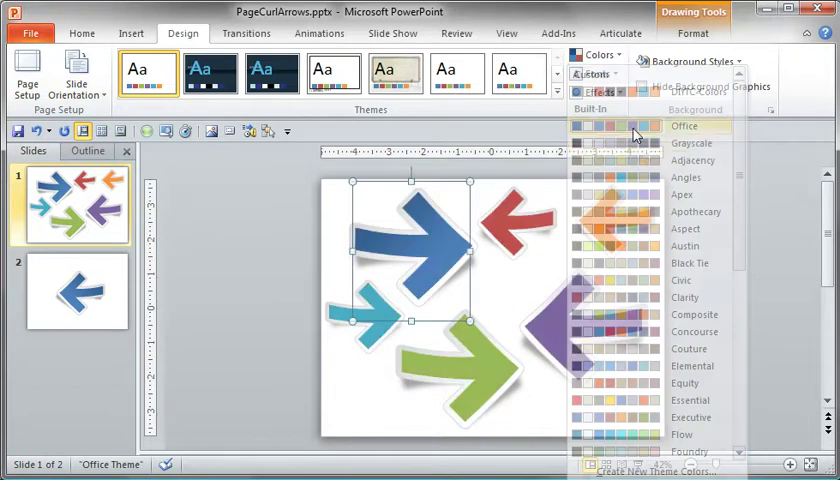
On slide 2, move the blue arrow left, away from the layers beneath it
click(75, 300)
scroll(497, 319, up, 3)
scroll(505, 318, up, 1)
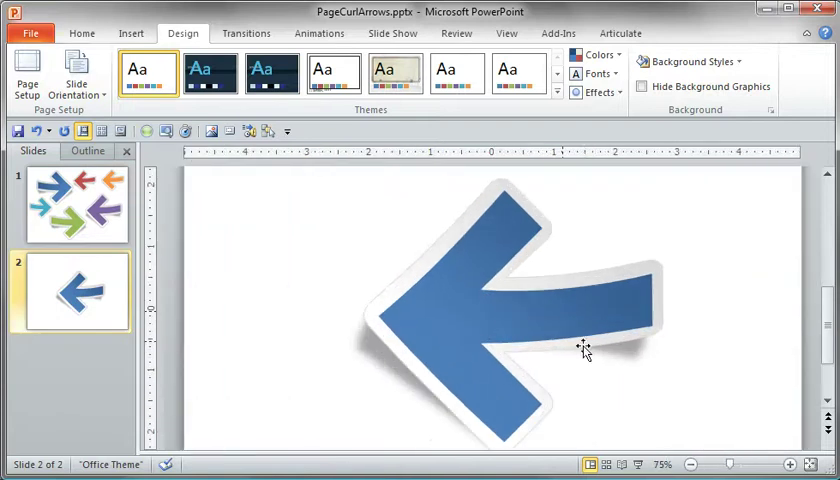
drag(560, 318, 276, 306)
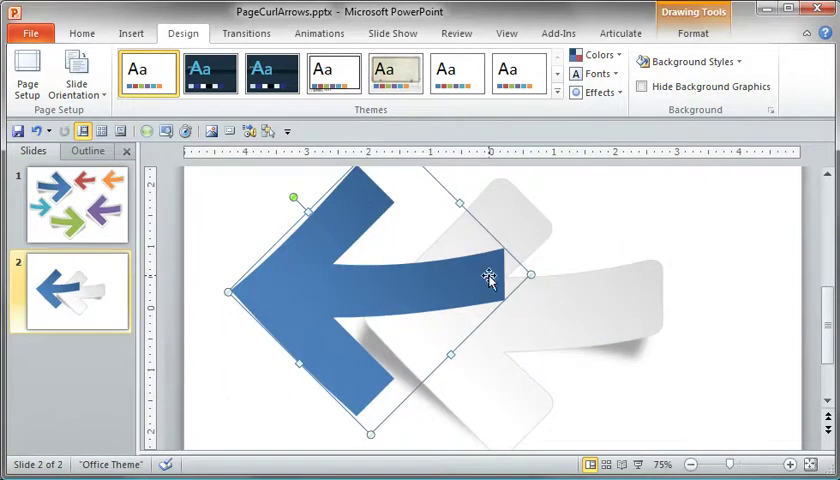
drag(455, 278, 426, 279)
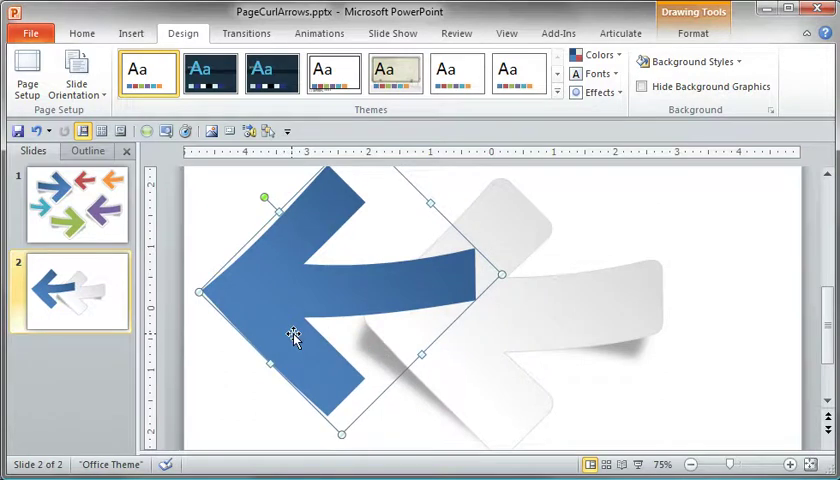
Place the white curled outline behind the blue arrow and move the grey shadow off the right edge
click(602, 302)
drag(602, 311, 412, 280)
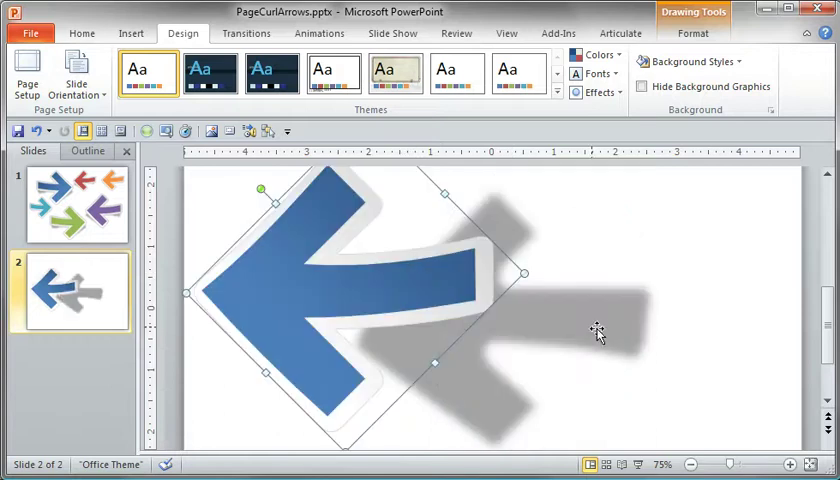
key(ctrl+z)
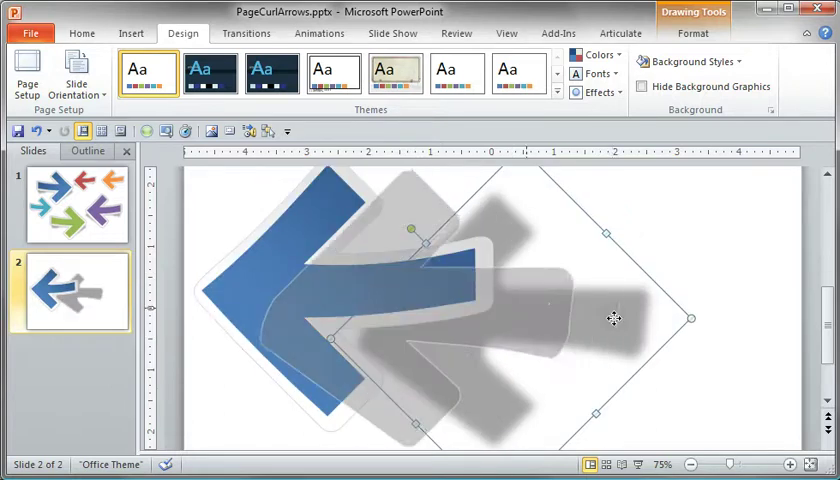
mouse_move(613, 319)
mouse_down()
mouse_move(714, 287)
mouse_move(835, 302)
mouse_up()
Inspect the blue arrow's edit points, then drag the grey shadow back behind the arrow
right_click(367, 285)
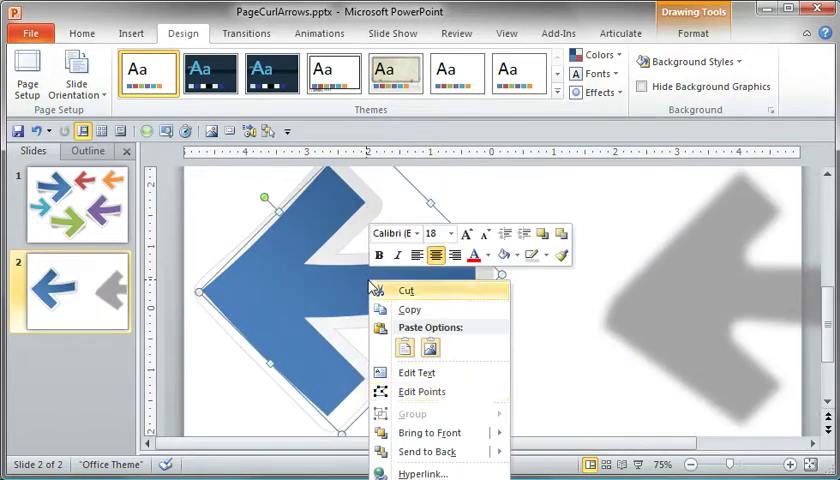
click(443, 392)
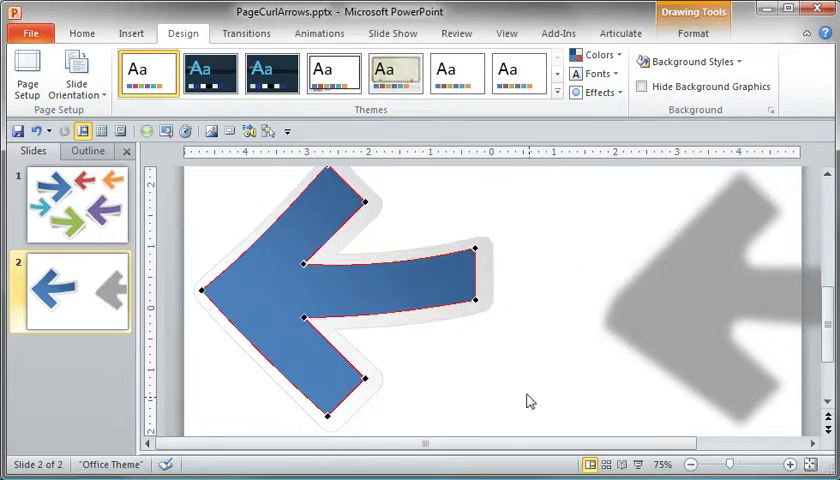
click(475, 248)
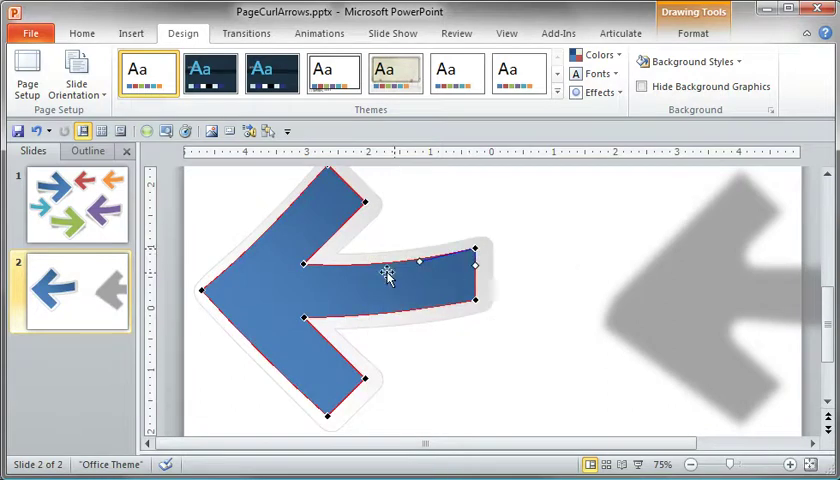
click(474, 349)
mouse_move(740, 300)
mouse_down()
mouse_move(692, 306)
mouse_move(484, 289)
mouse_up()
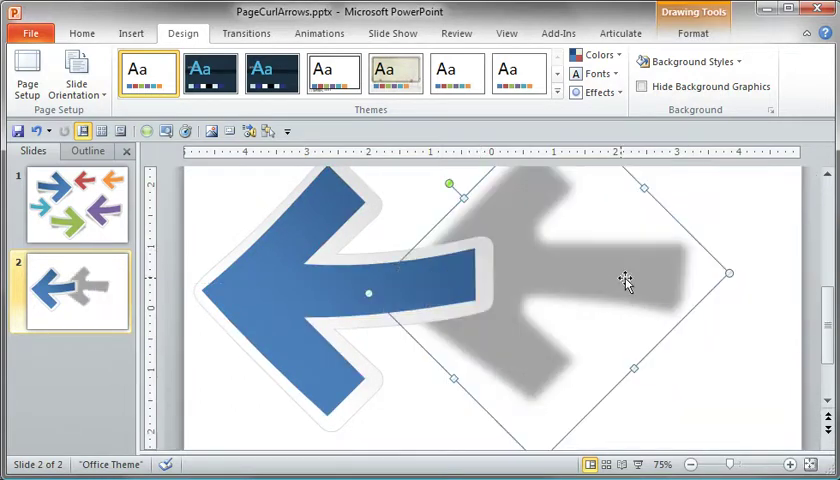
drag(625, 281, 432, 288)
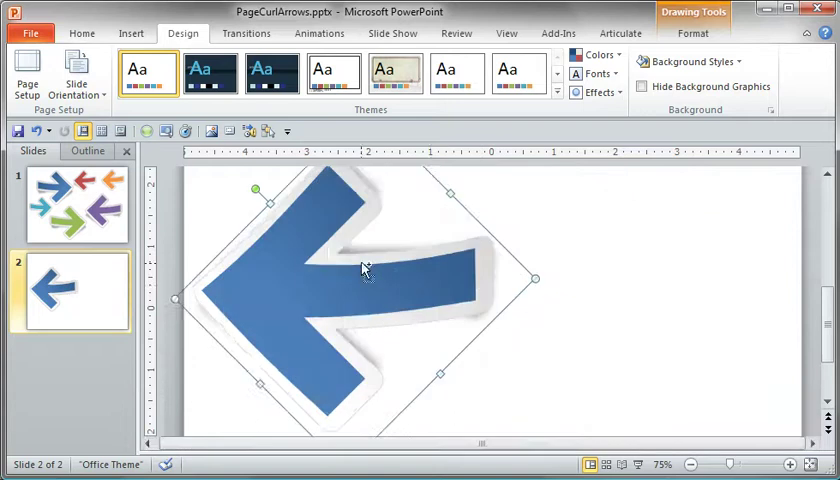
scroll(362, 268, down, 1)
scroll(362, 268, down, 1)
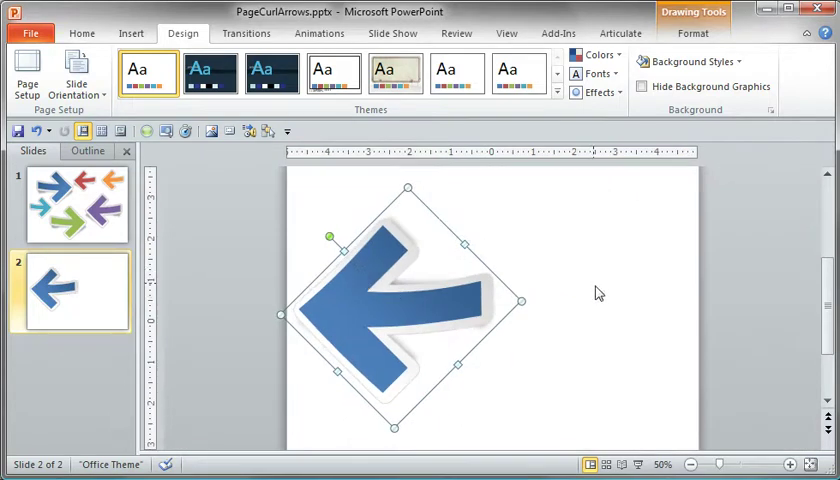